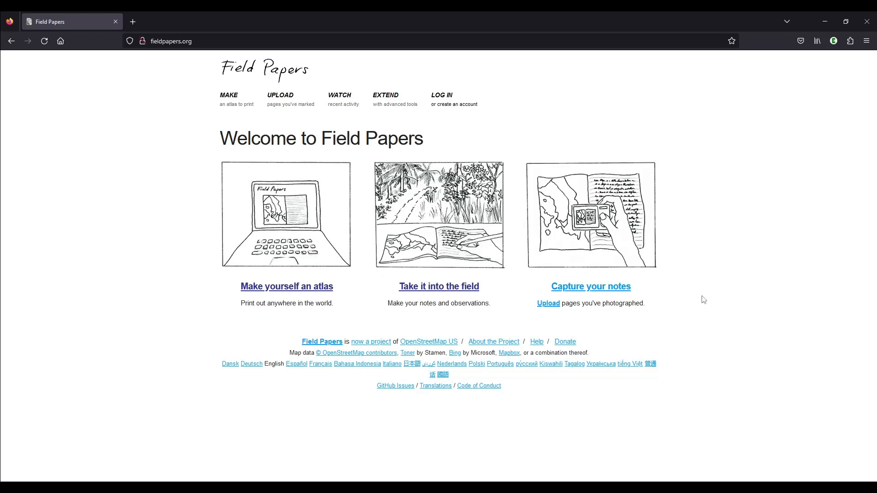
Start a new atlas and position the map grid over the fields around Kilkieran Equestrian Farm
left_click(276, 287)
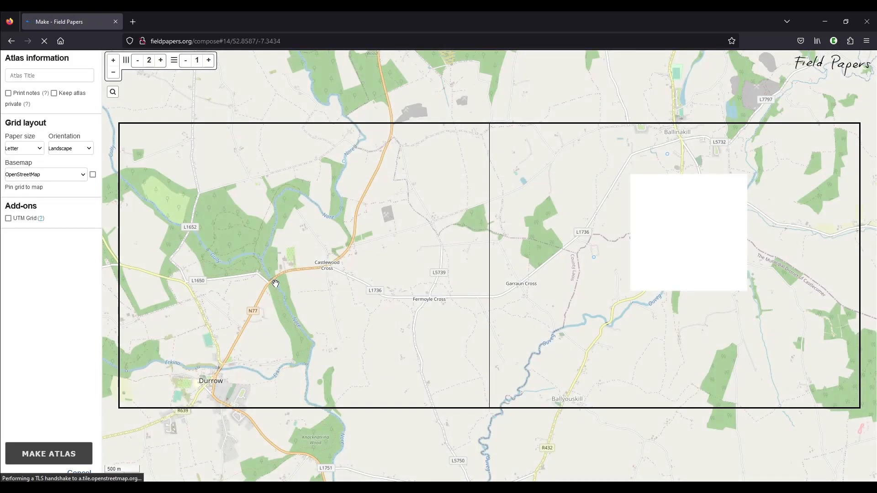
scroll(396, 257, "down", 1)
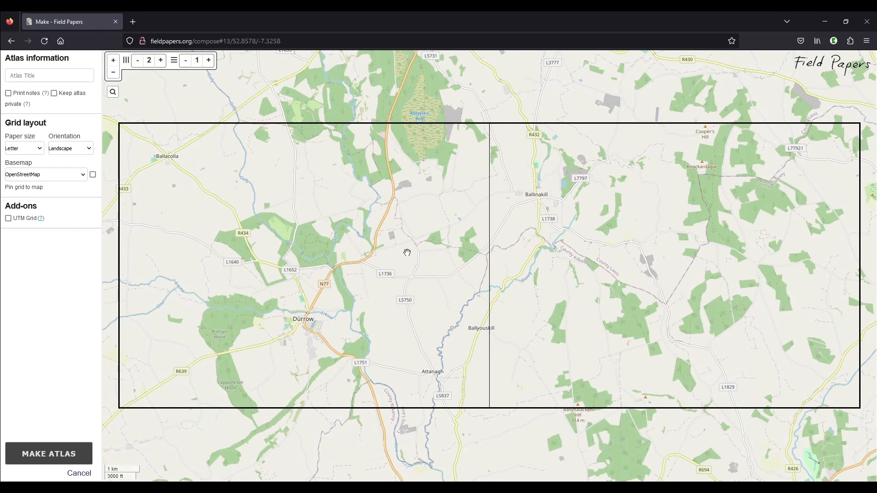
scroll(403, 322, "down", 1)
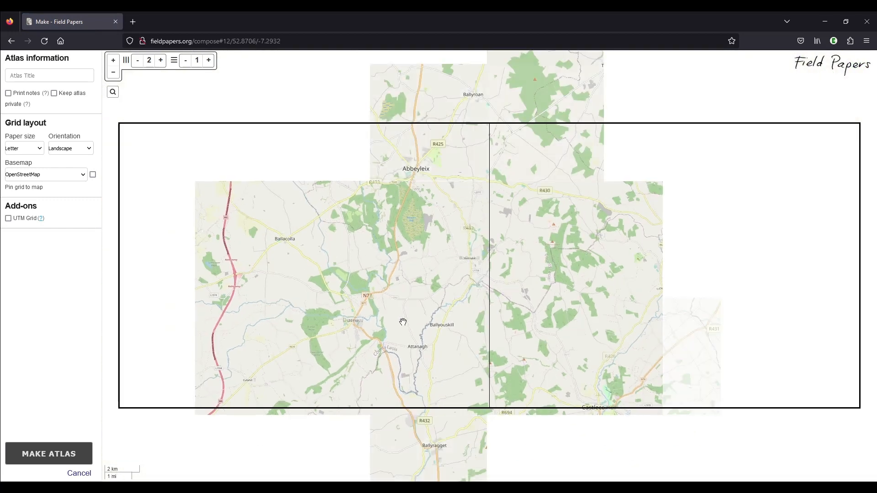
left_click_drag(583, 358, 438, 201)
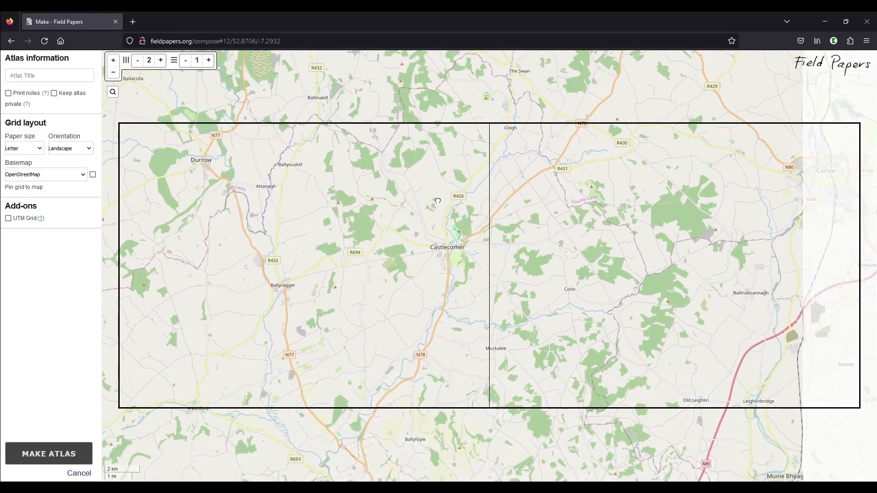
left_click_drag(441, 344, 385, 194)
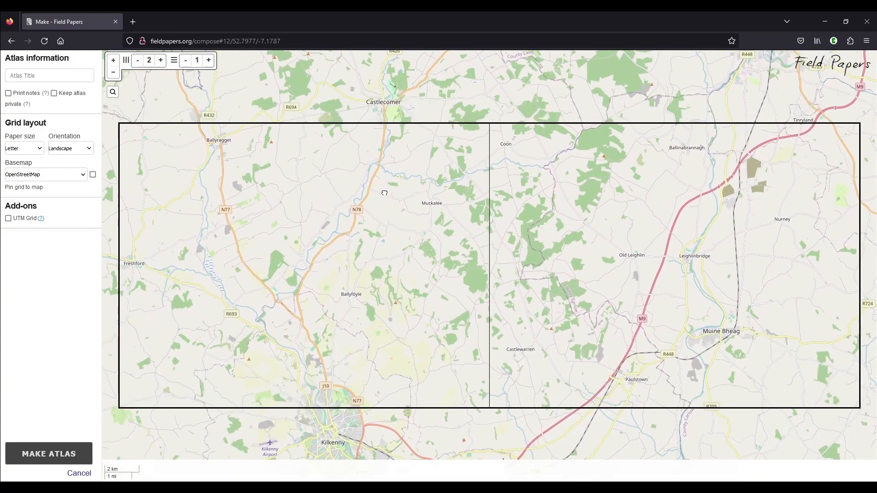
scroll(385, 194, "up", 3)
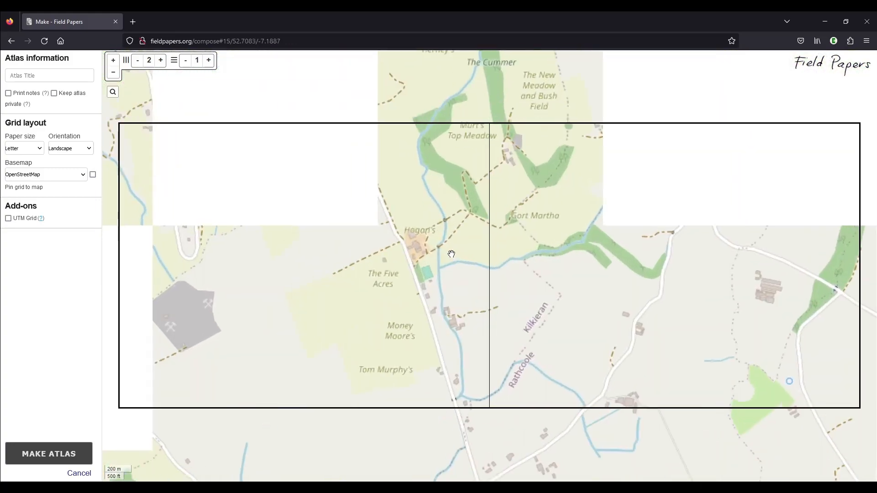
scroll(452, 254, "up", 2)
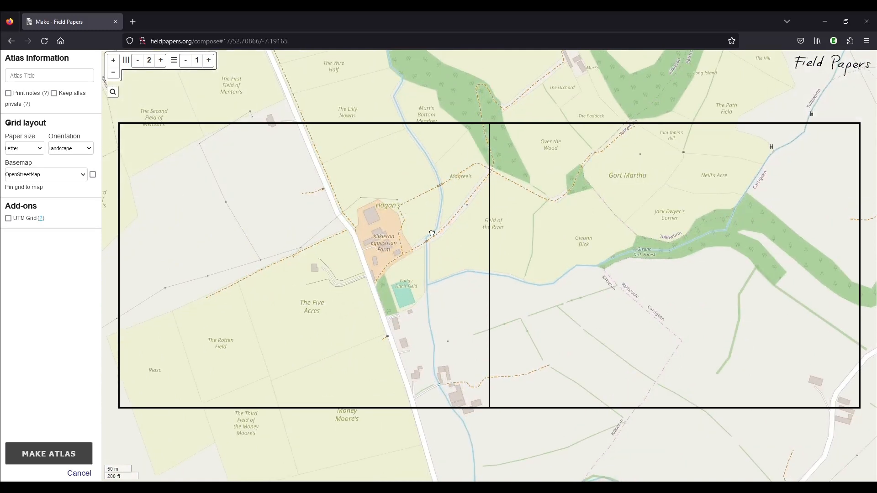
left_click_drag(431, 234, 395, 320)
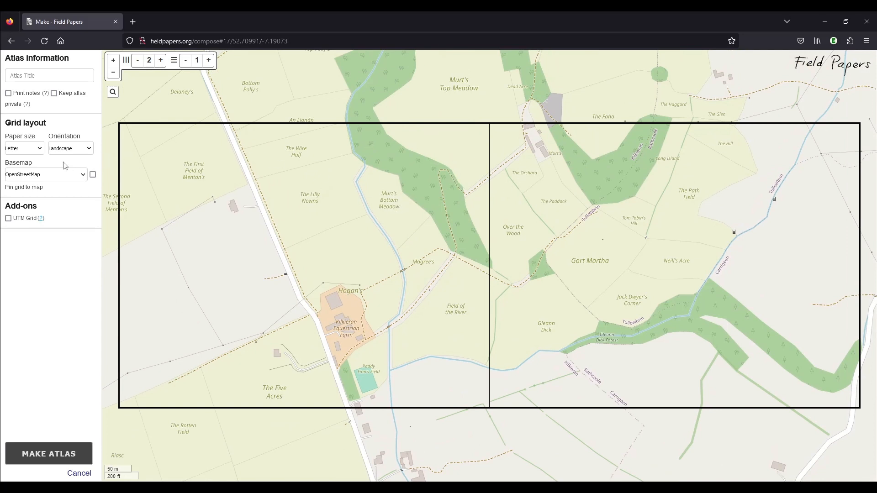
Set the atlas paper size to A4 and reposition the map so the farm and Gort Martha lie within the grid
left_click(26, 151)
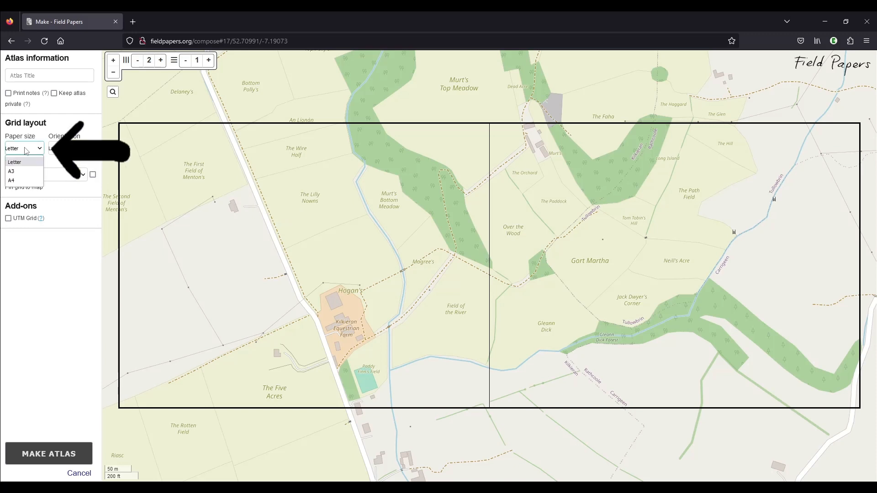
left_click(26, 181)
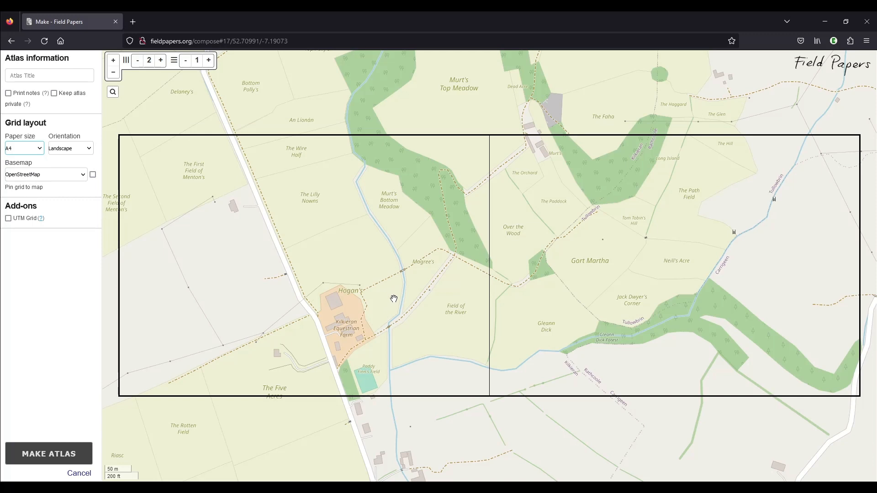
left_click_drag(395, 314, 366, 282)
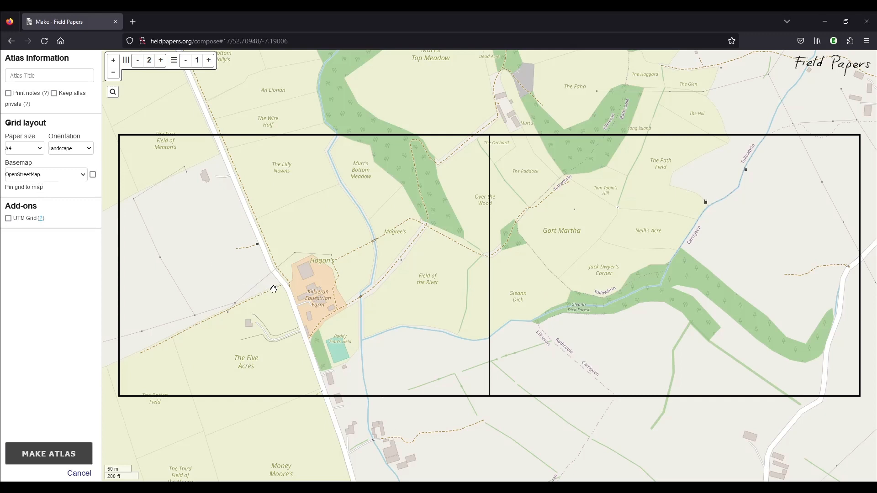
left_click_drag(319, 274, 308, 287)
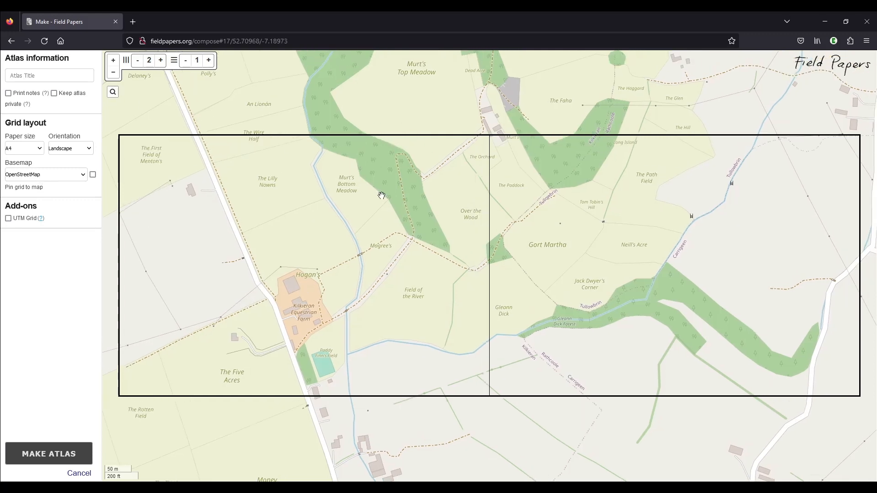
left_click_drag(314, 223, 317, 253)
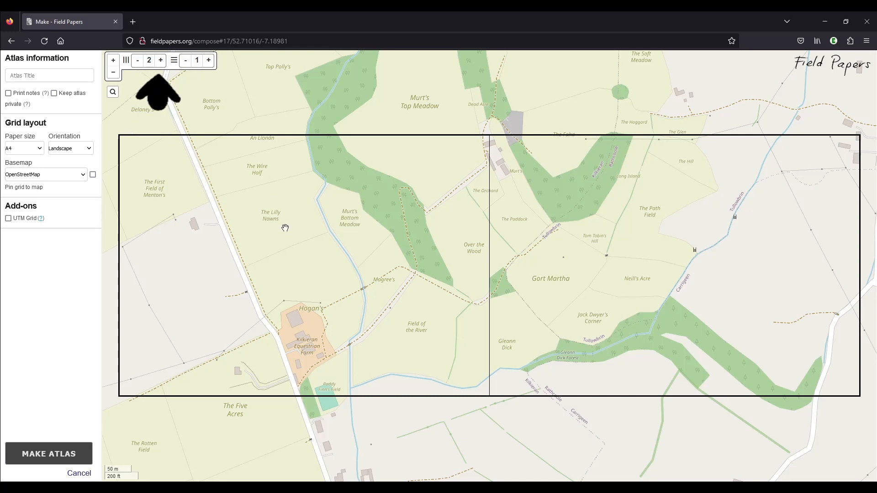
Try portrait orientation for the atlas pages, and return to landscape
left_click(66, 149)
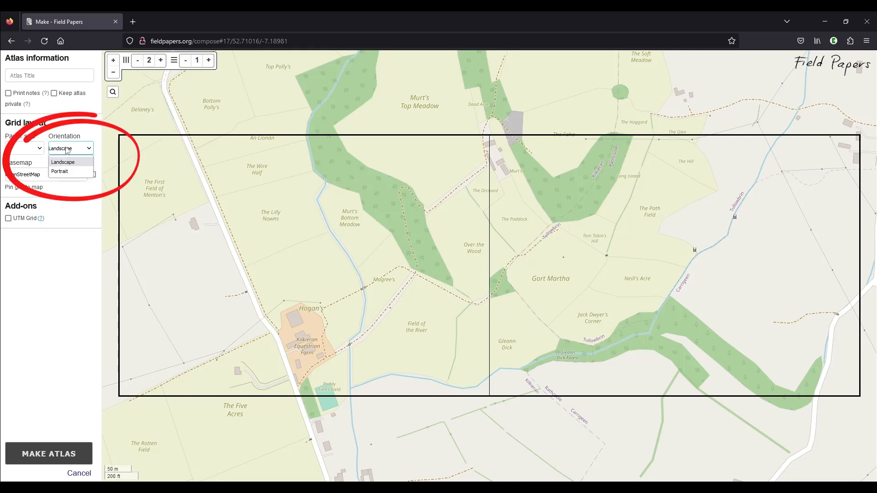
left_click(68, 171)
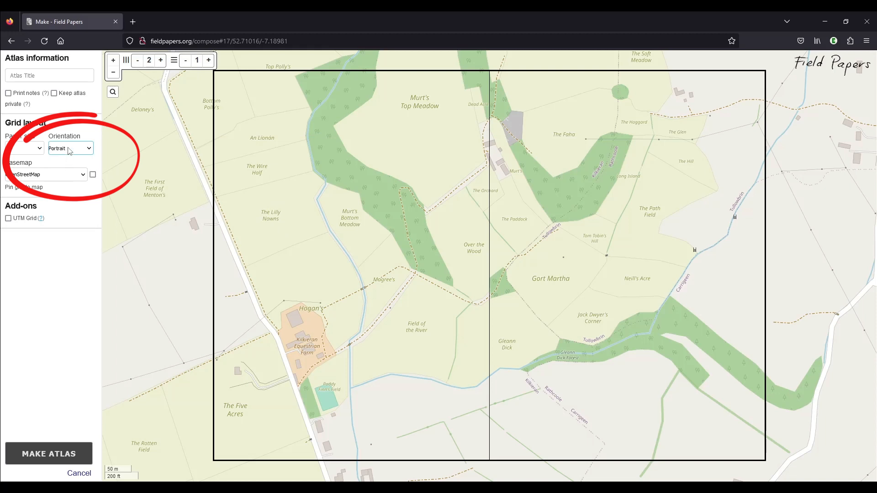
left_click(69, 151)
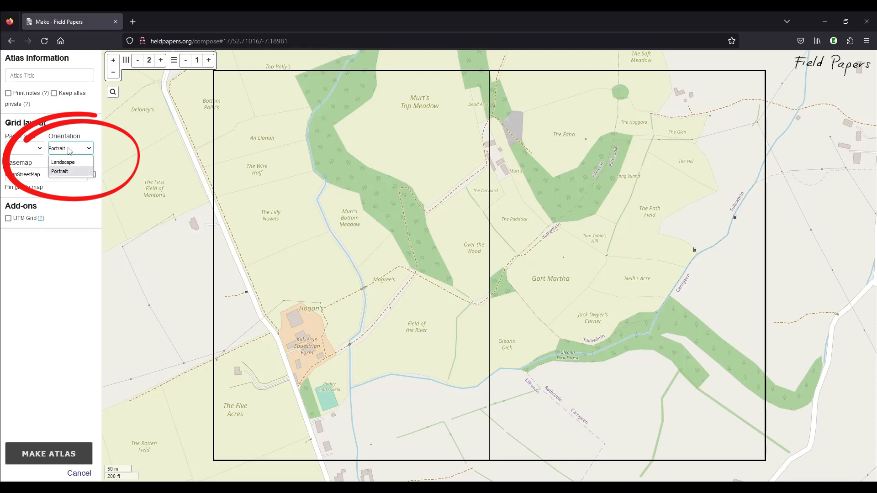
left_click(68, 162)
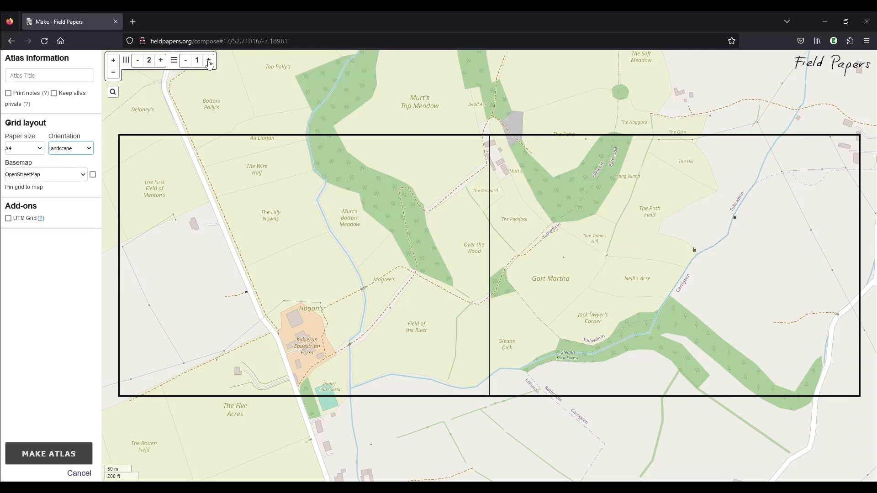
Reduce the grid to one column and reframe the single page over the farm and its surrounding fields
left_click(138, 63)
left_click_drag(315, 272, 429, 210)
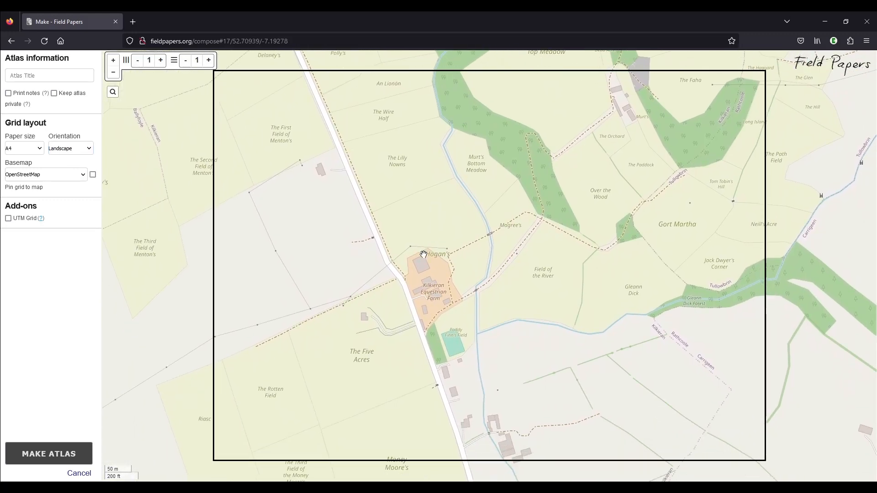
scroll(421, 256, "up", 1)
left_click_drag(398, 316, 397, 292)
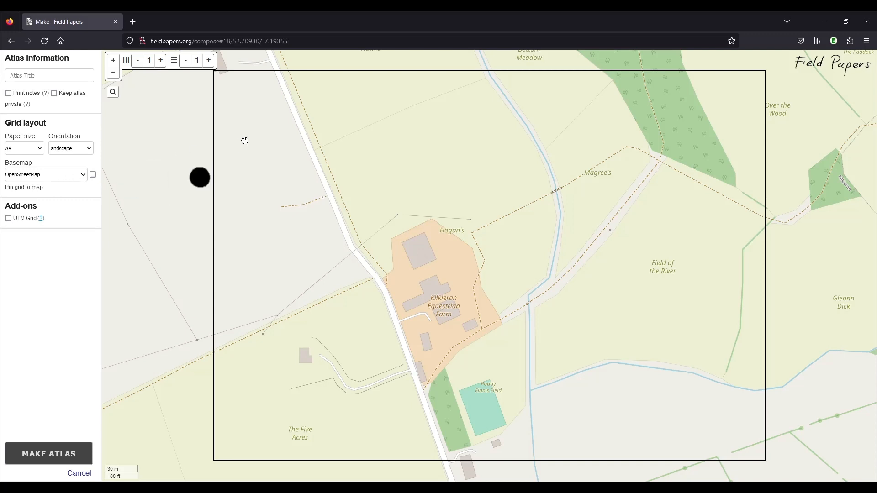
left_click_drag(270, 146, 267, 204)
scroll(262, 260, "down", 1)
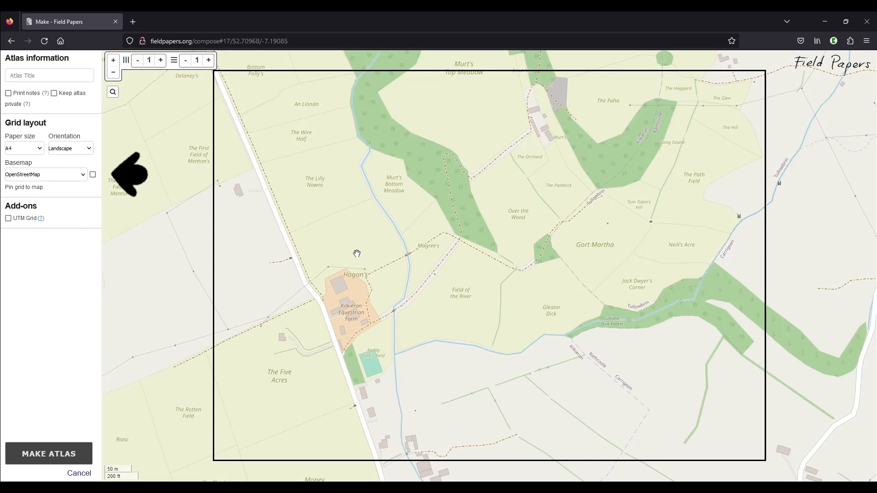
Look through the available basemaps and try the Black & White one
left_click(56, 177)
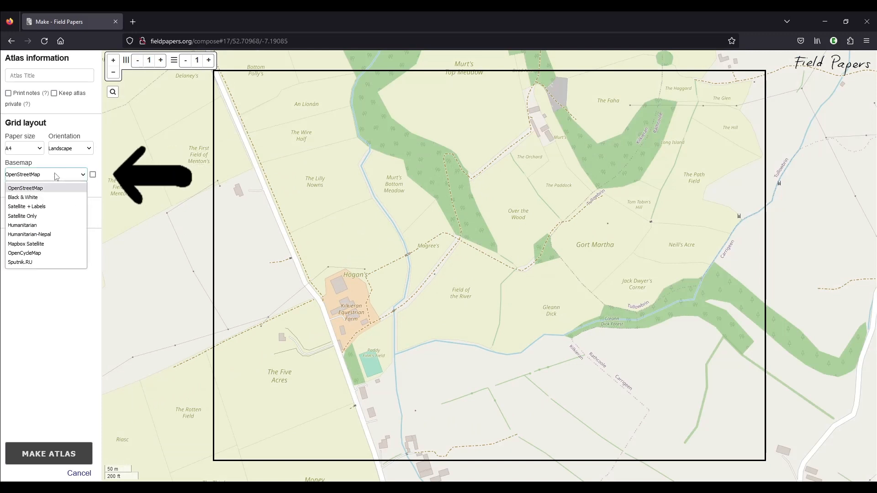
left_click(55, 176)
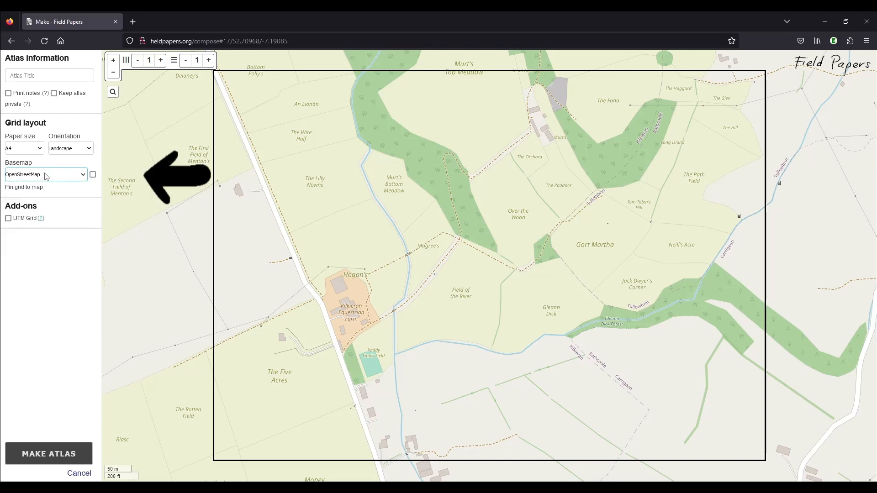
left_click(46, 176)
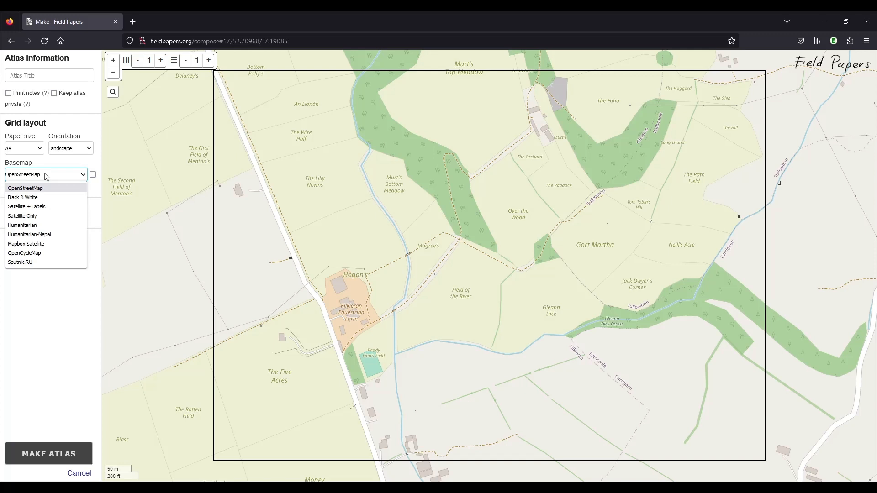
left_click(38, 198)
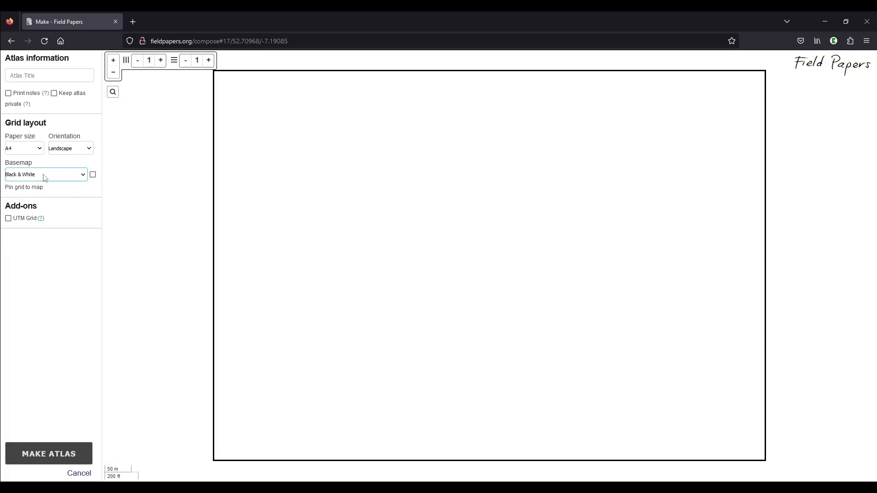
Set the basemap to Satellite + Labels and frame the page closely on the fields north of the farm
left_click(45, 178)
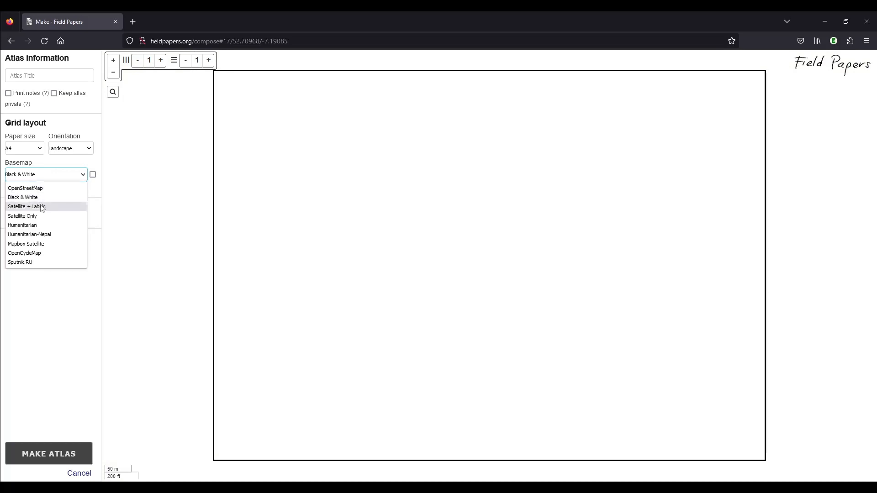
left_click(42, 208)
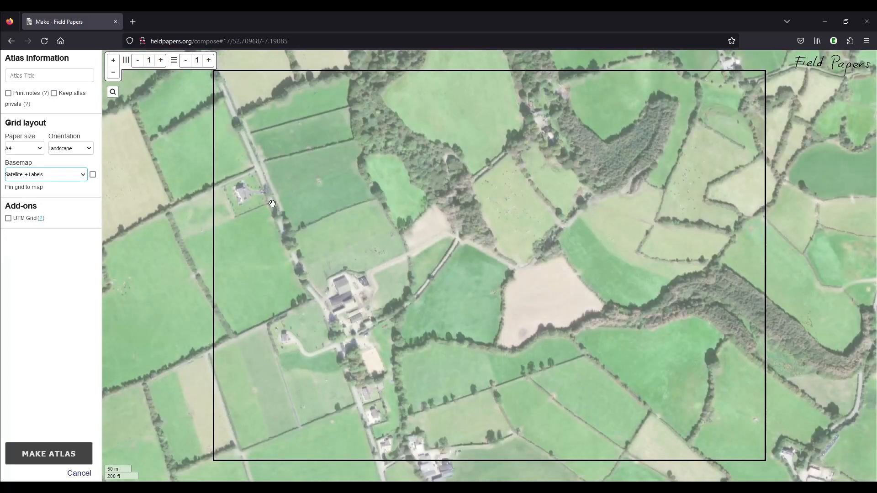
left_click_drag(338, 361, 436, 412)
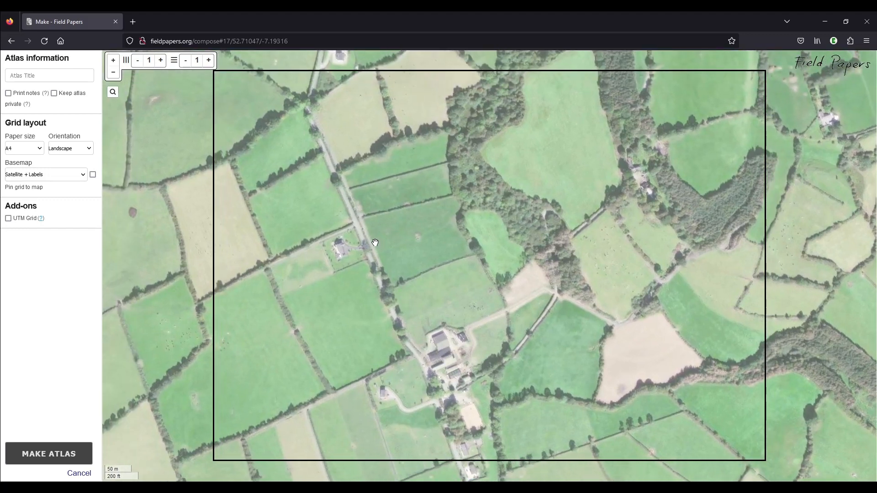
scroll(380, 229, "up", 1)
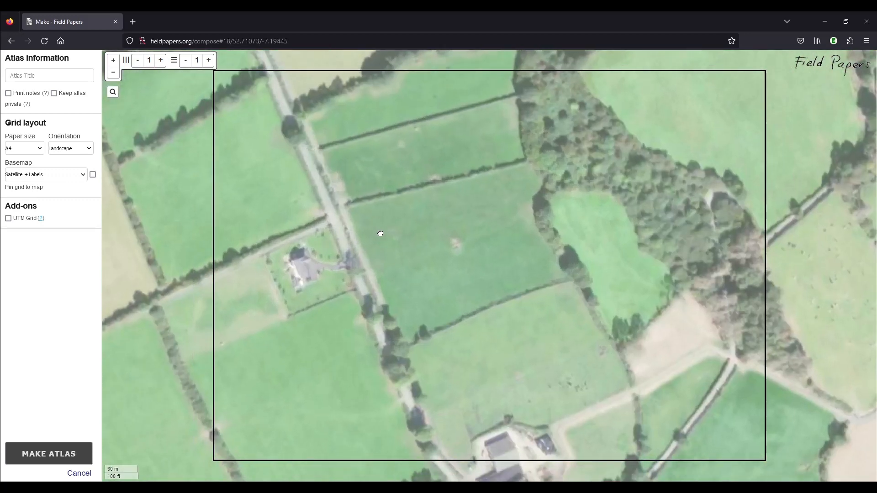
left_click_drag(381, 233, 356, 232)
left_click_drag(334, 223, 323, 221)
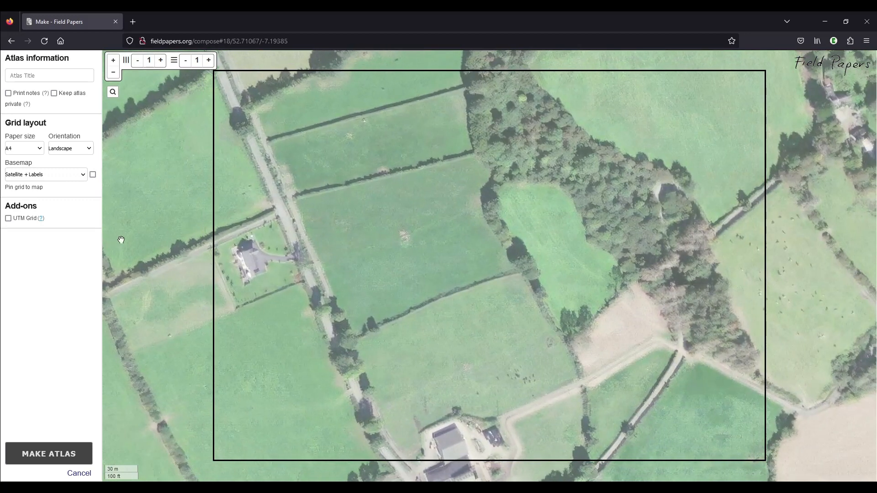
Try the Satellite Only basemap, followed by the Humanitarian one
left_click(46, 177)
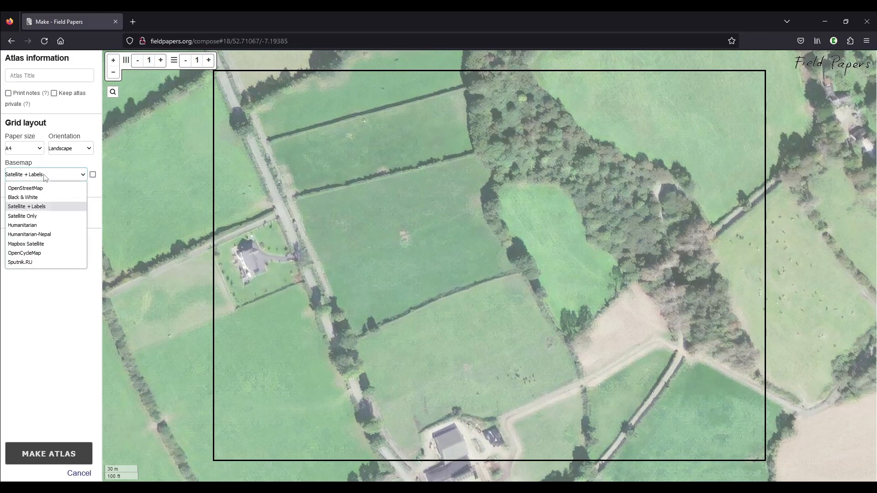
left_click(42, 217)
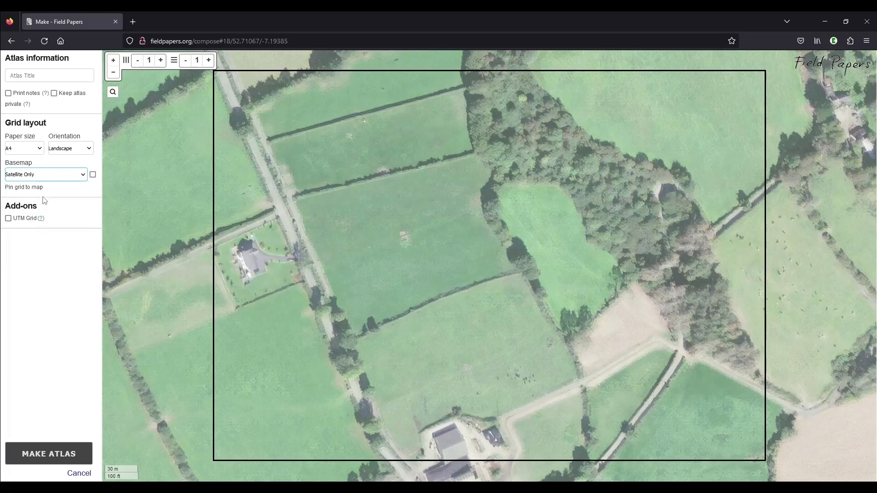
left_click(44, 177)
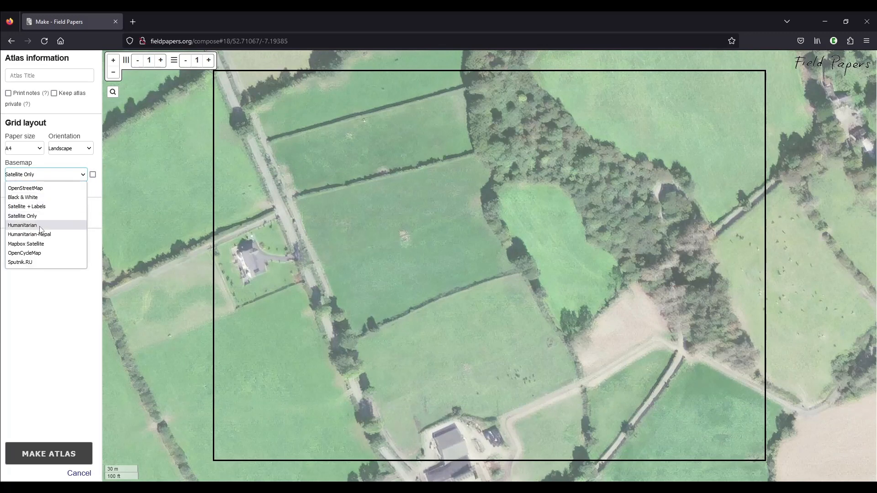
left_click(22, 225)
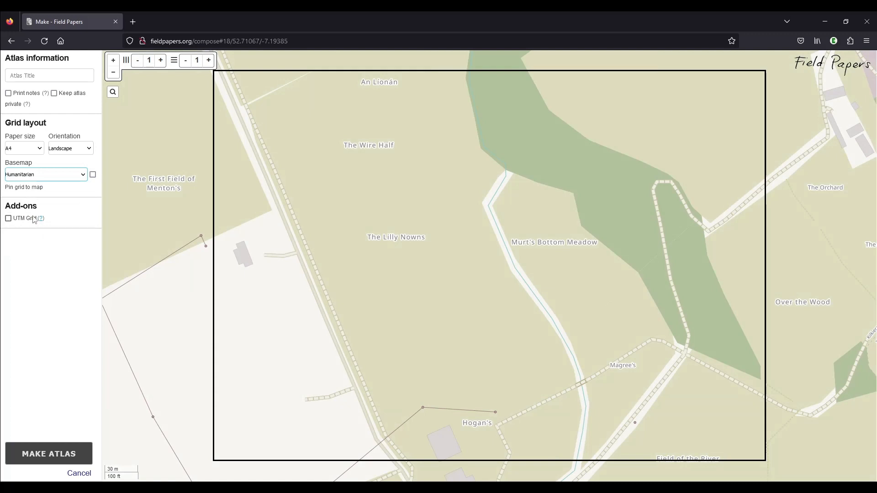
Set the atlas basemap to Mapbox Satellite
left_click(37, 177)
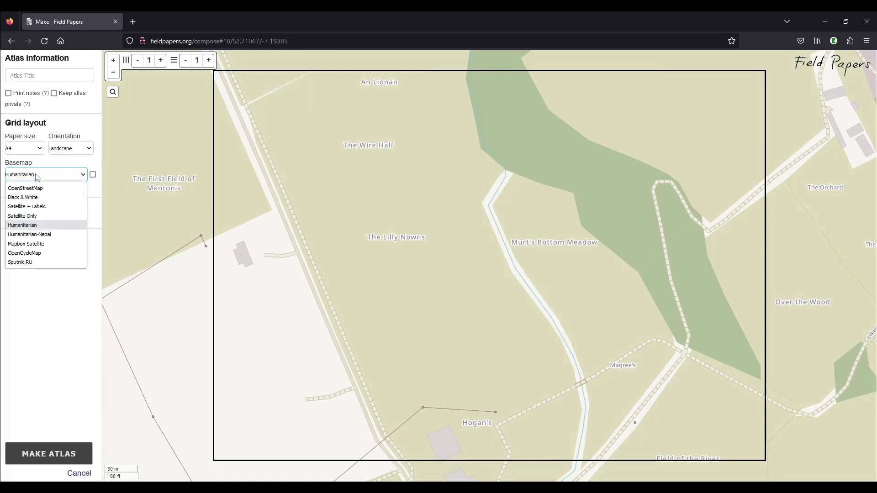
left_click(37, 245)
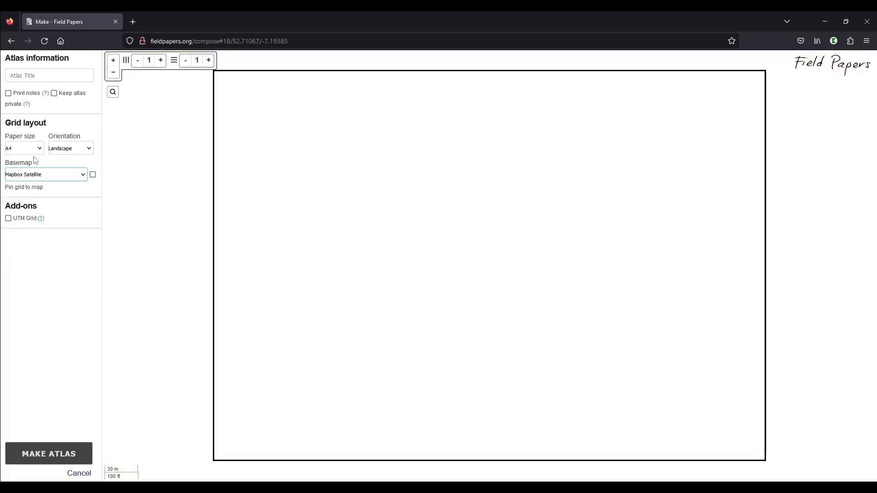
Set the basemap to Satellite Only and frame the page on the fields around the roadside house and the farmyard
left_click(37, 176)
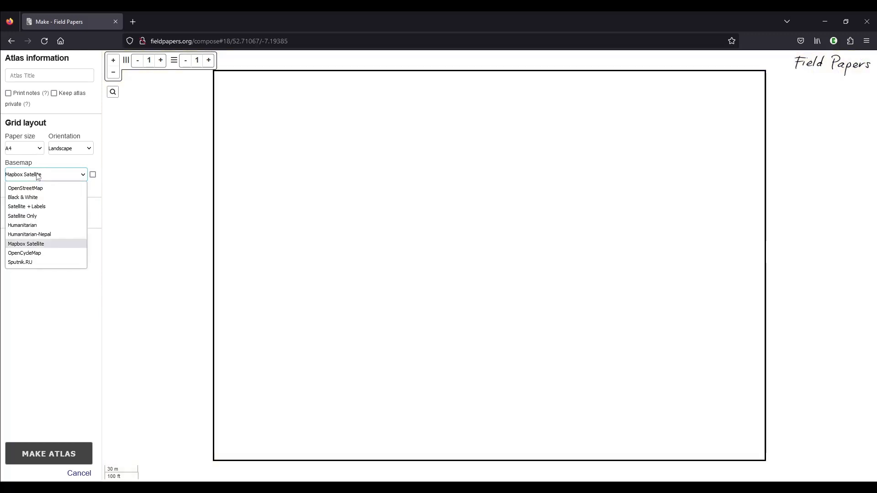
left_click(39, 220)
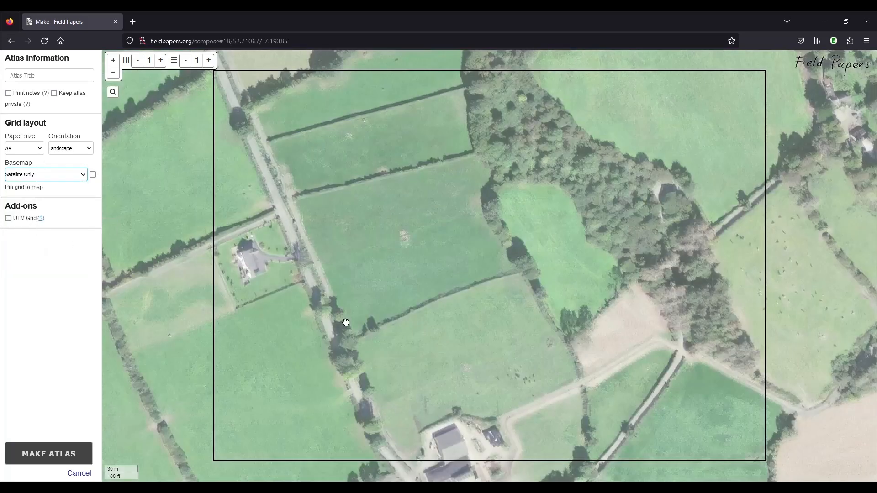
mouse_move(346, 322)
left_mouse_down()
mouse_move(329, 325)
mouse_move(337, 332)
left_mouse_up()
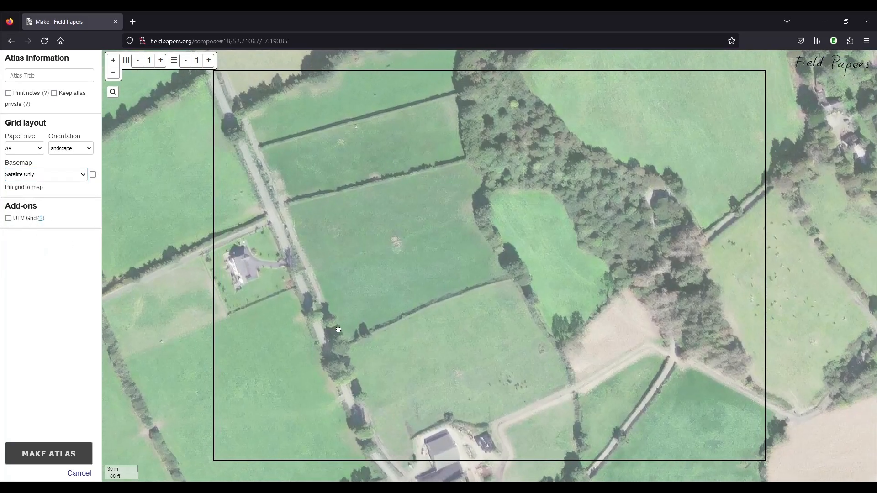
scroll(335, 315, "up", 1)
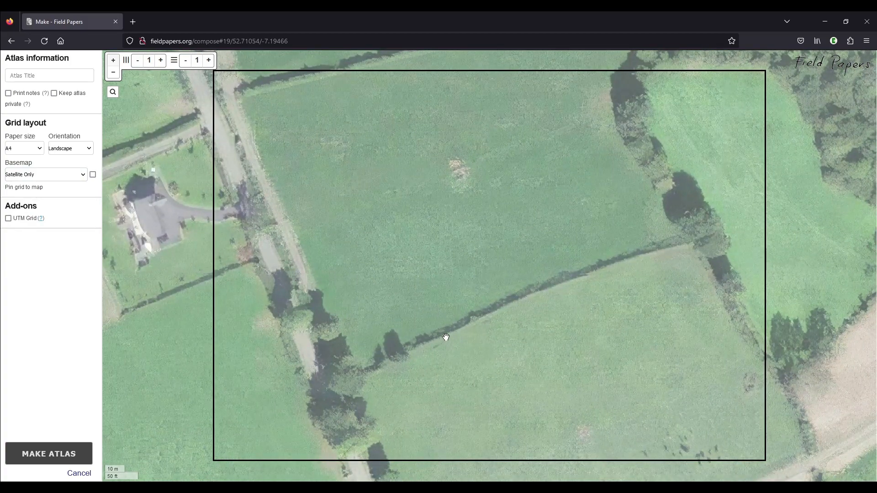
left_click_drag(452, 284, 465, 357)
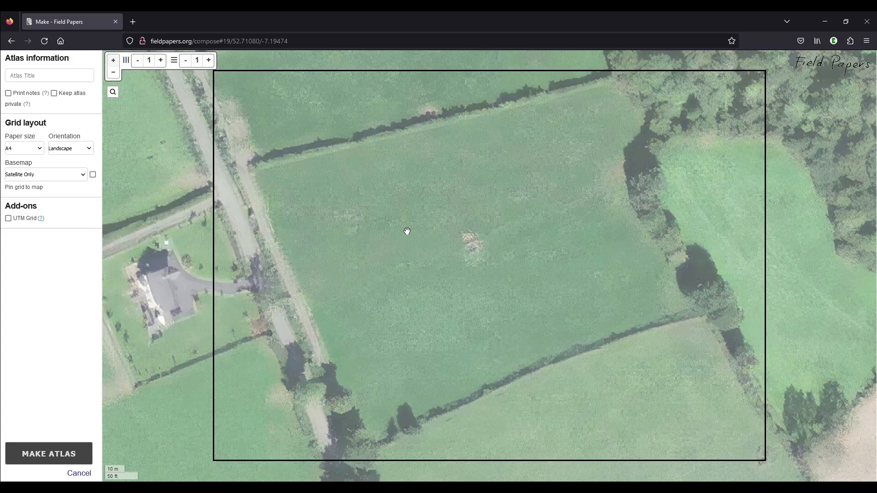
scroll(407, 231, "down", 1)
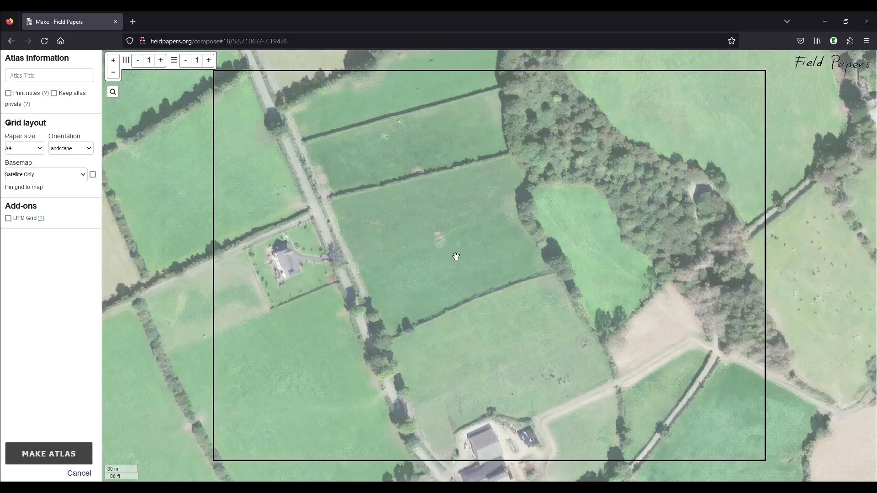
left_click_drag(439, 288, 516, 284)
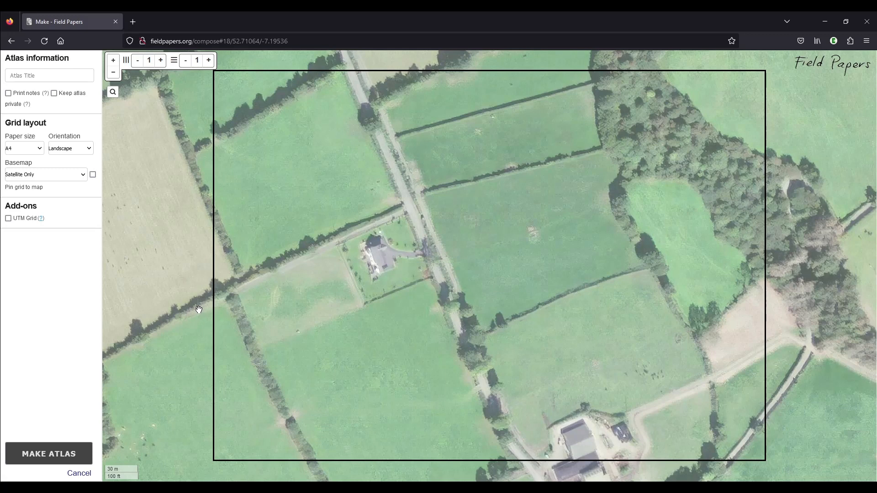
scroll(397, 268, "down", 1)
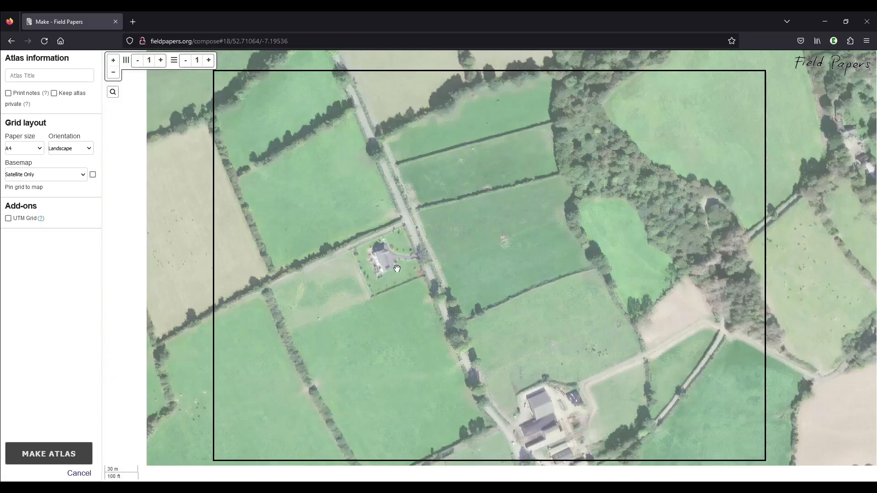
scroll(442, 256, "up", 1)
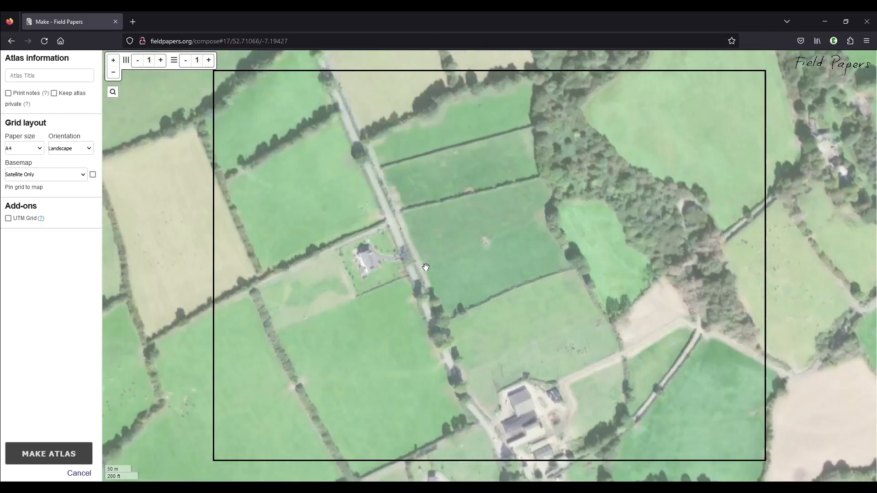
mouse_move(361, 291)
left_mouse_down()
mouse_move(417, 293)
mouse_move(364, 289)
left_mouse_up()
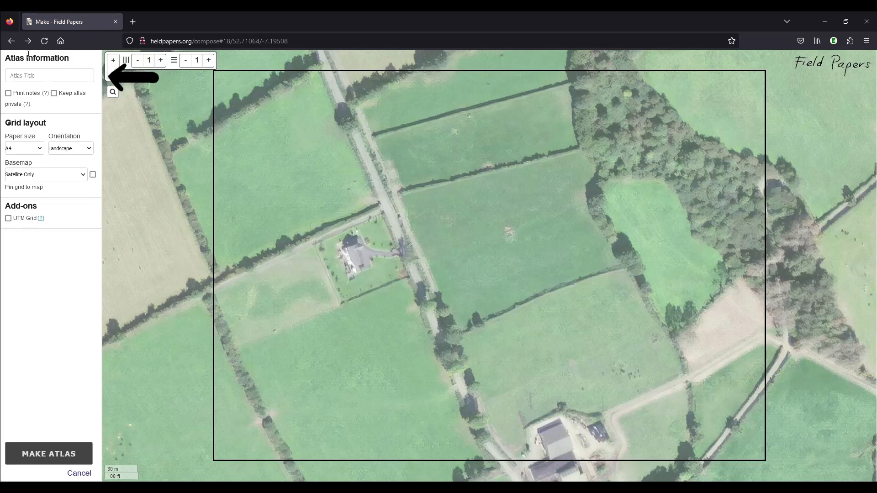
Title the atlas "hedgerow survey" and generate it
left_click(25, 75)
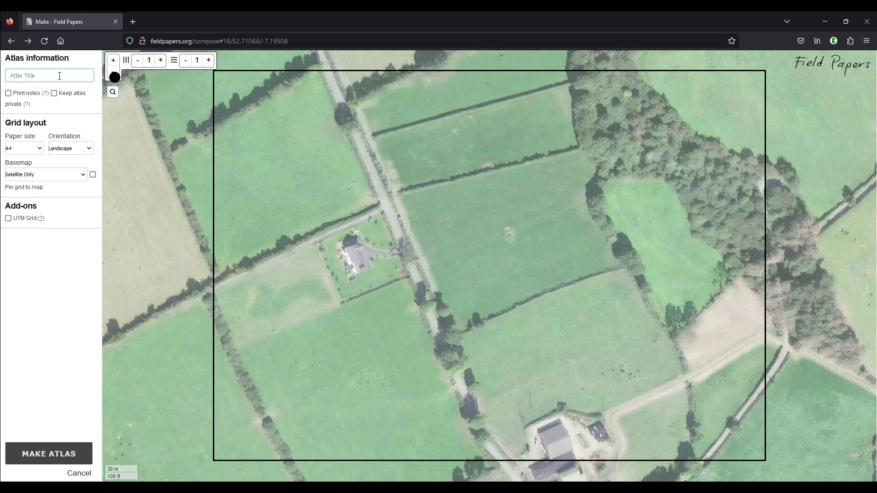
type("hedgerow survey")
left_click(48, 454)
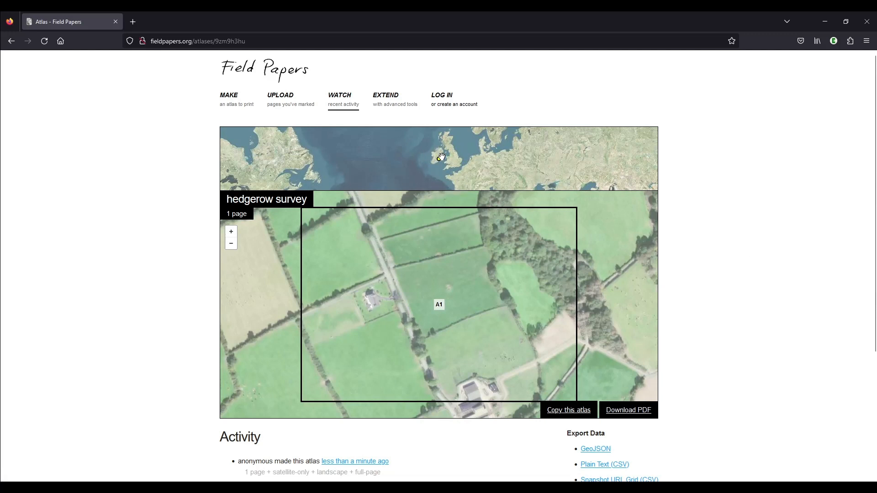
Examine the atlas's location marker on the overview map at closer and wider zoom levels
scroll(441, 156, "up", 3)
scroll(419, 173, "up", 2)
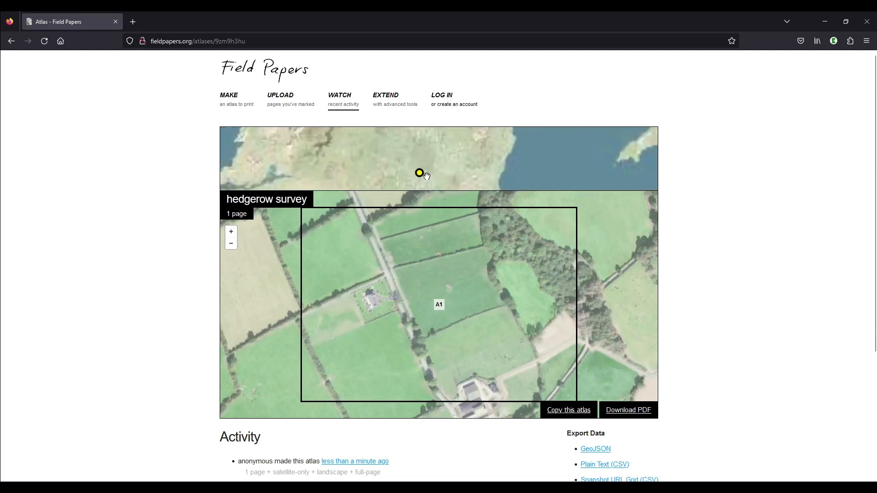
scroll(419, 165, "up", 4)
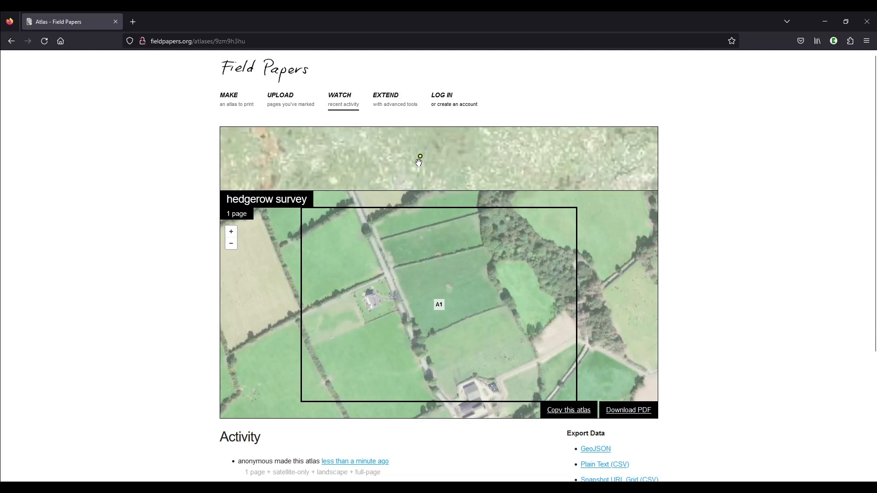
scroll(418, 162, "down", 5)
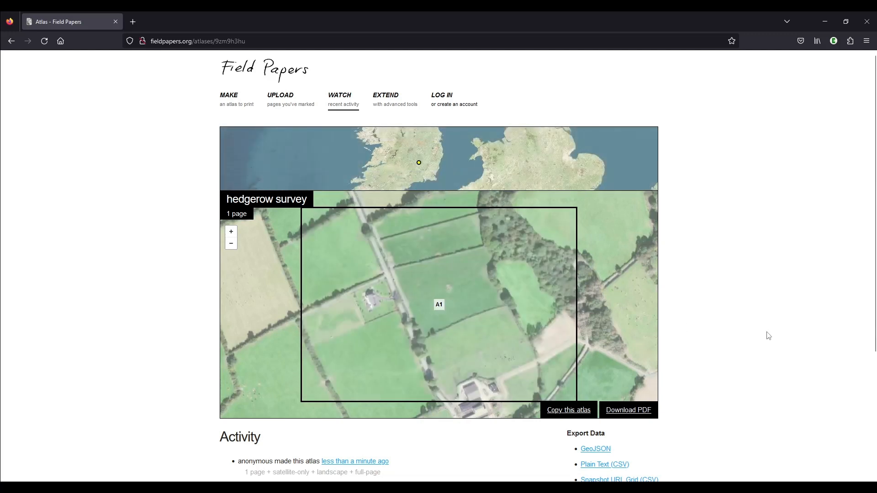
Download the hedgerow survey atlas as a PDF and open the downloaded file
scroll(769, 336, "down", 2)
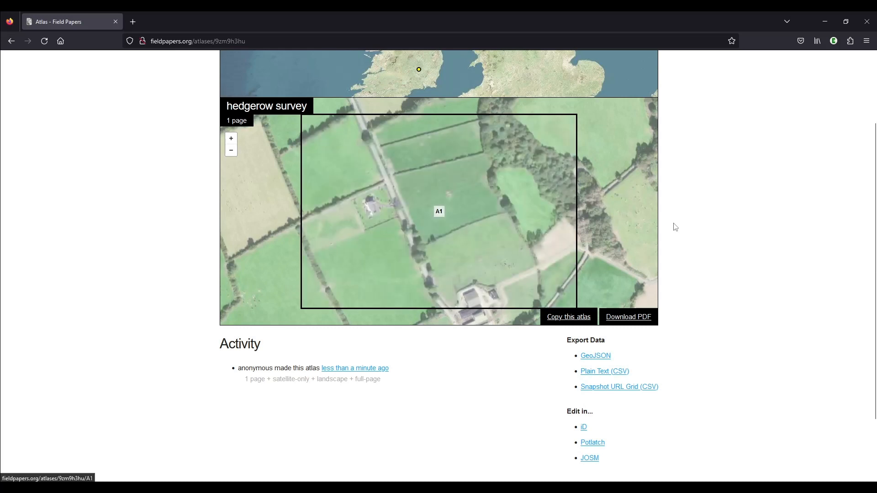
left_click(644, 320)
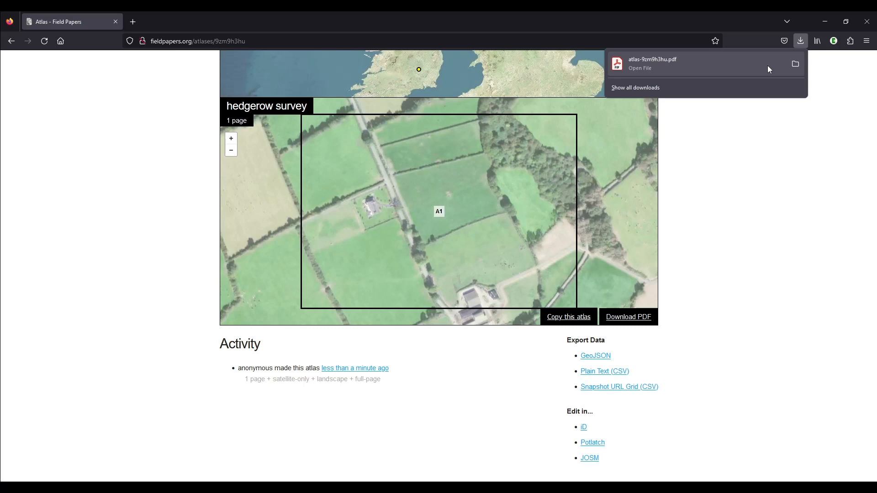
left_click(695, 68)
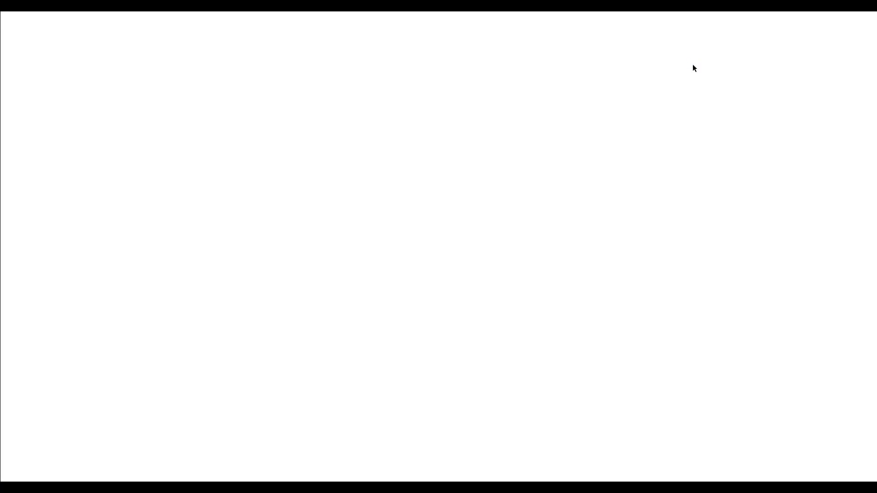